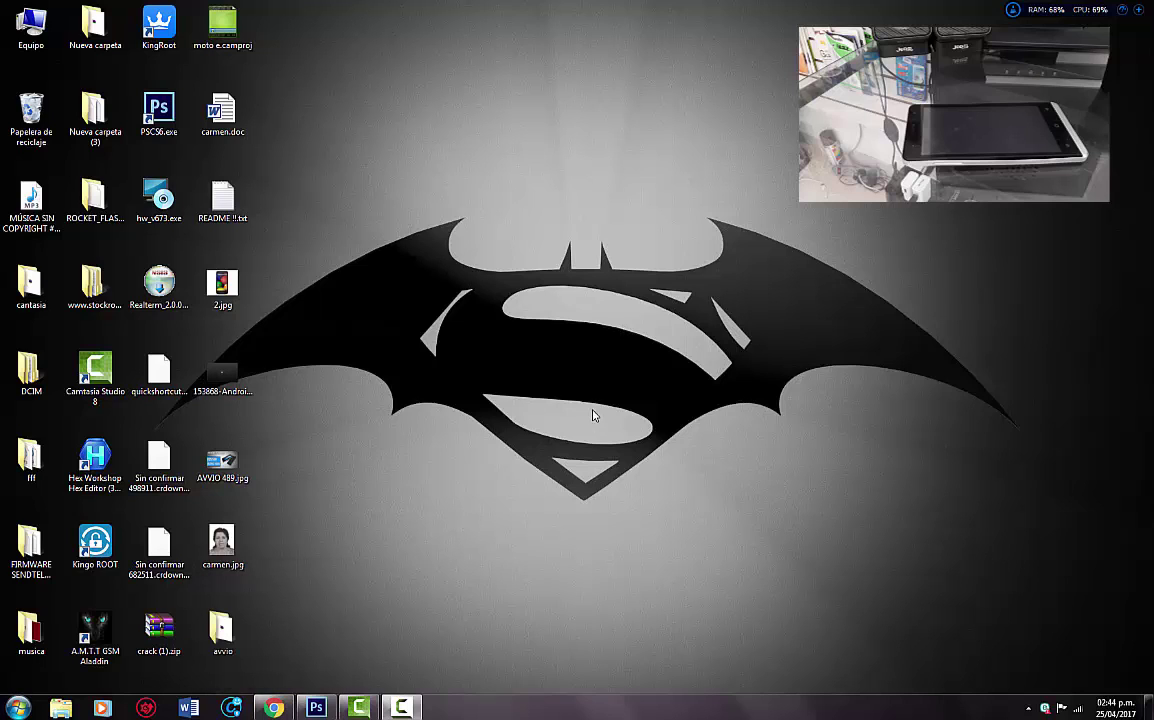
Switch to Chrome and start downloading Brightstar Avvio 489 - ROM Android 4.4.2.rar from Google Drive despite the virus scan notice.
click(286, 709)
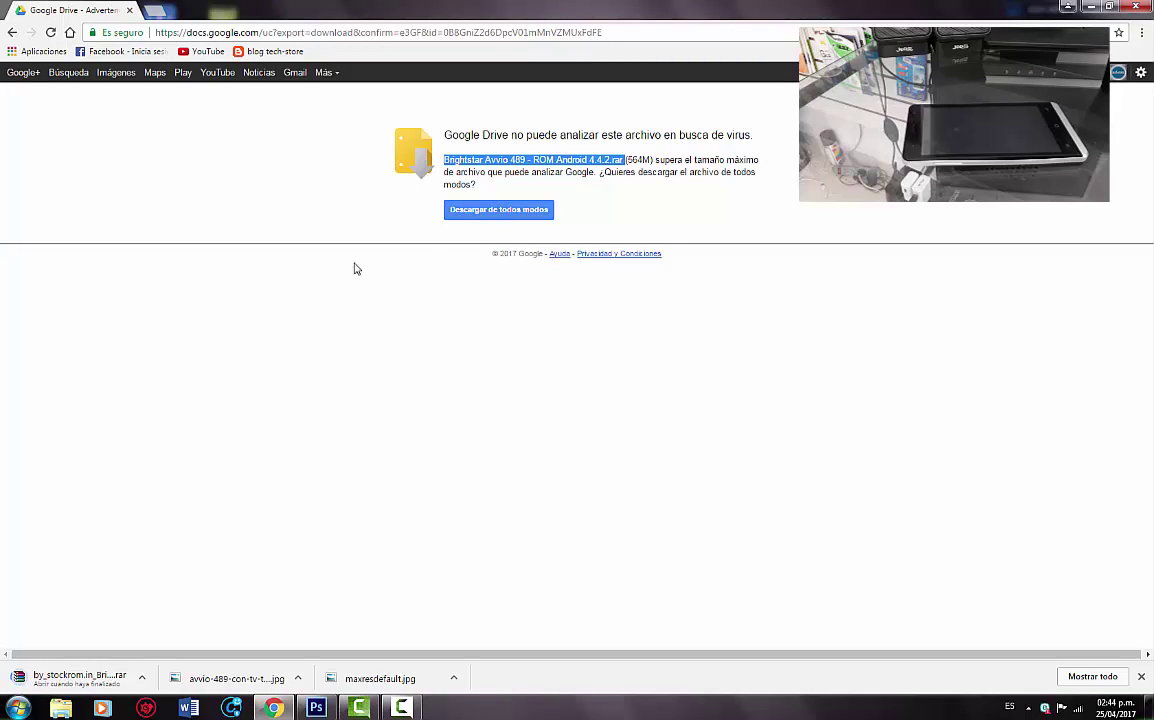
click(437, 231)
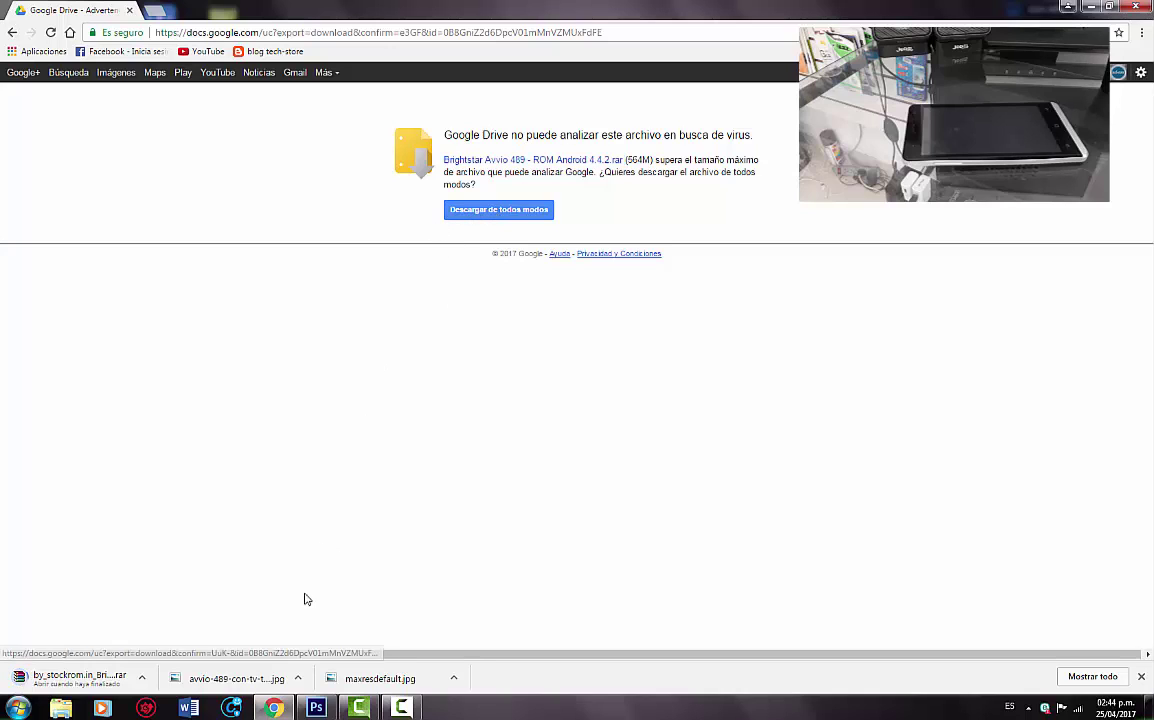
click(1143, 678)
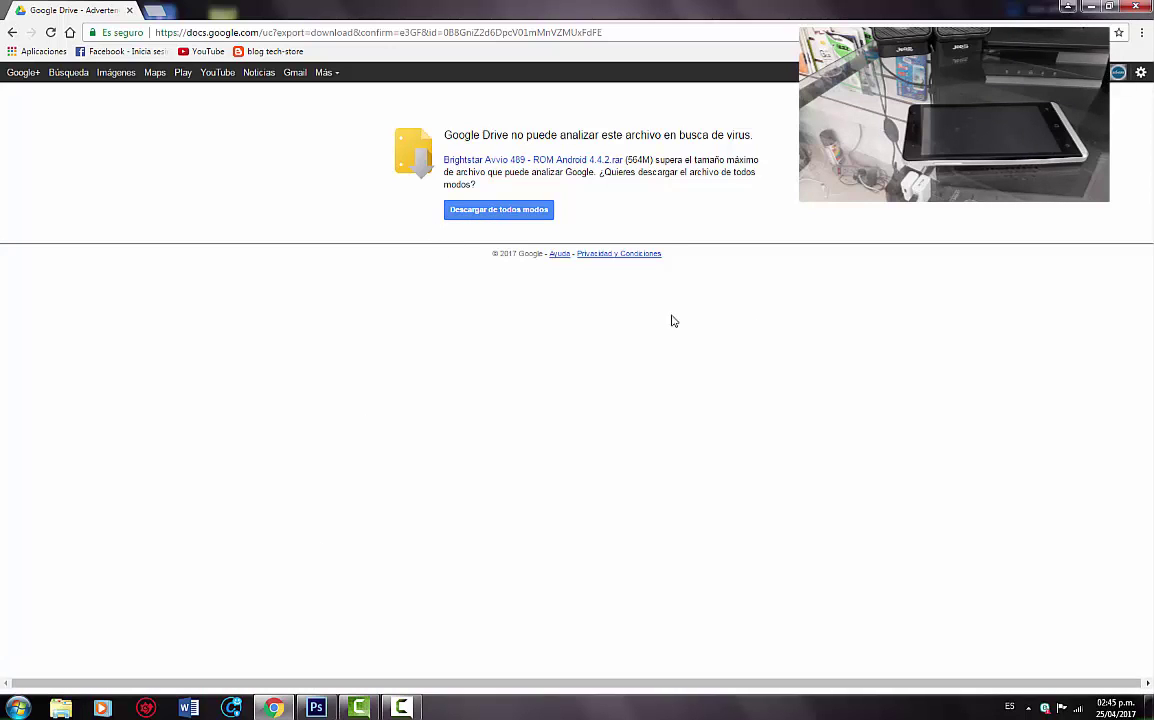
click(491, 216)
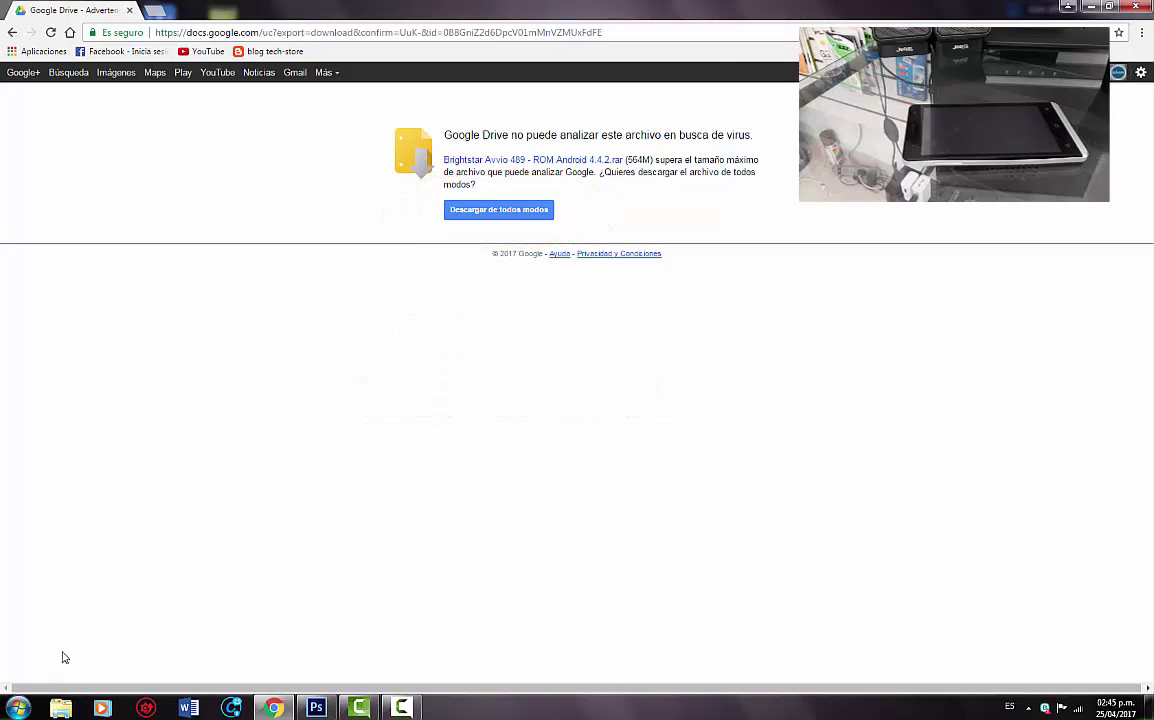
click(476, 217)
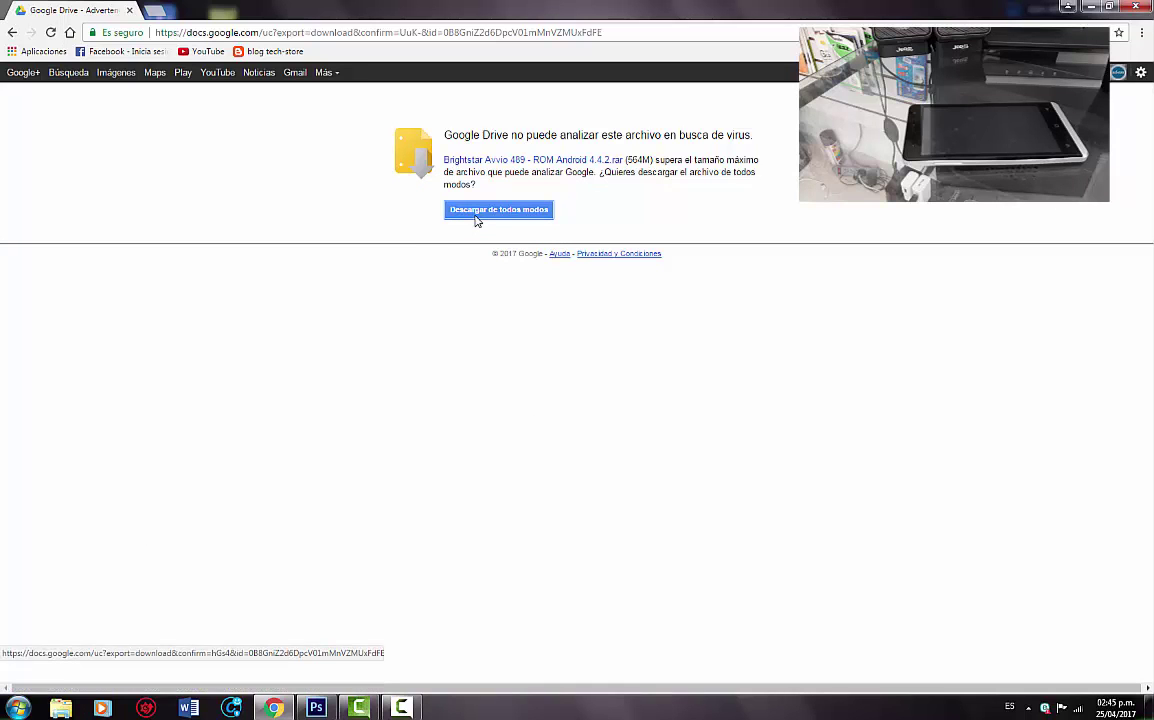
click(75, 676)
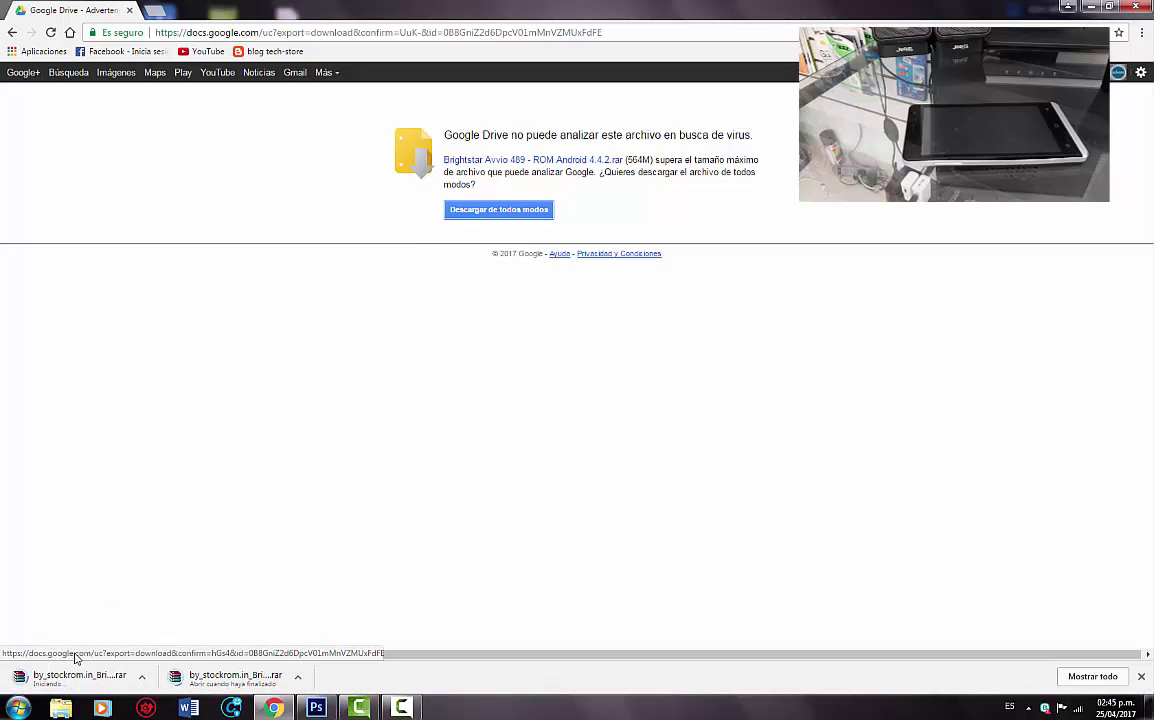
Cancel both running downloads of the ROM archive and minimize the browser.
click(300, 678)
click(318, 659)
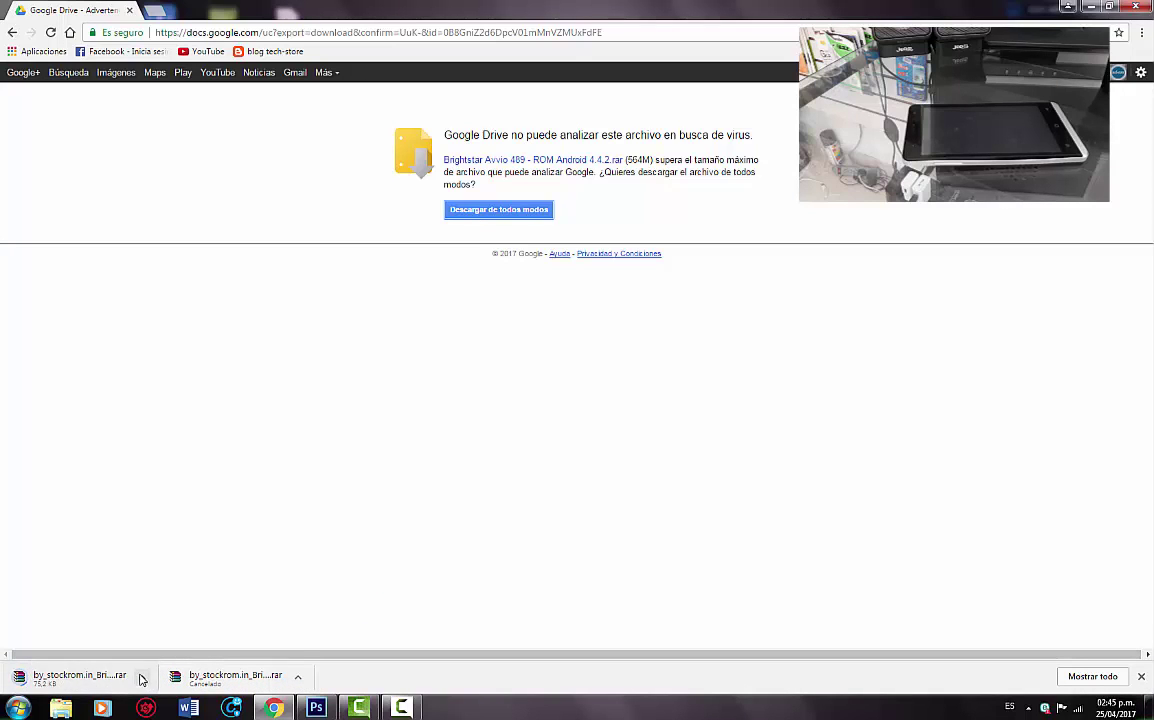
click(141, 676)
click(158, 658)
click(1090, 8)
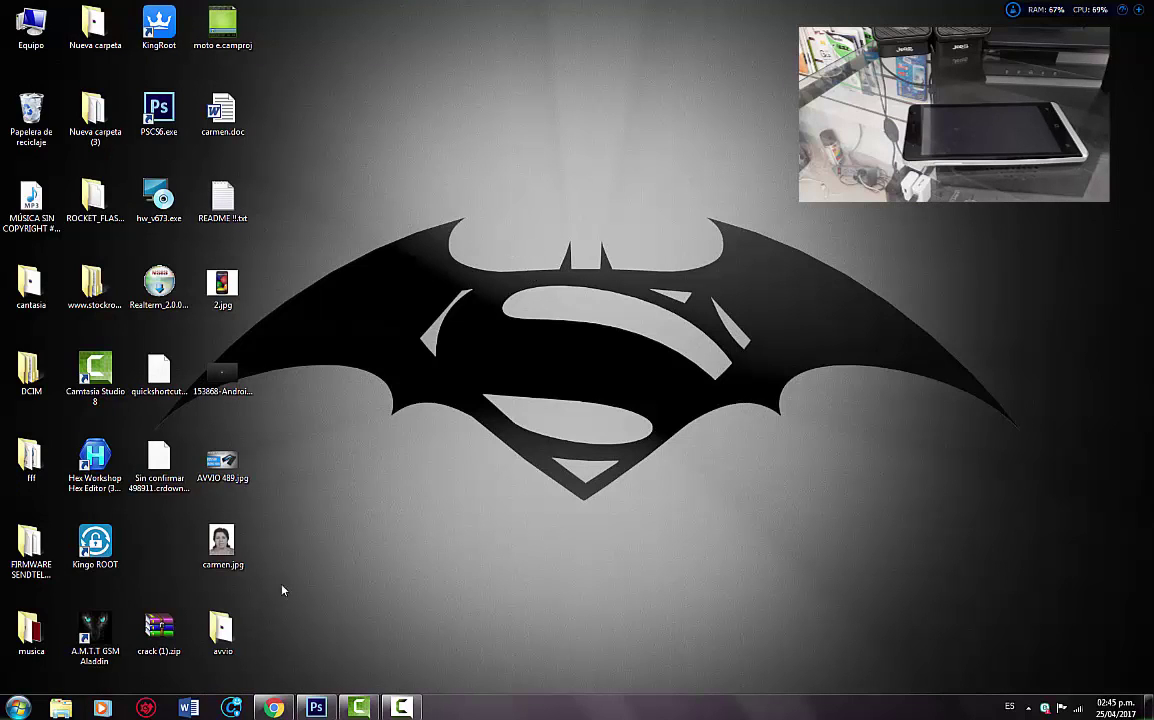
Open the avvio folder on the desktop and try to extract the Brightstar Avvio 489 ROM archive in place, cancelling the file replacement.
double_click(228, 630)
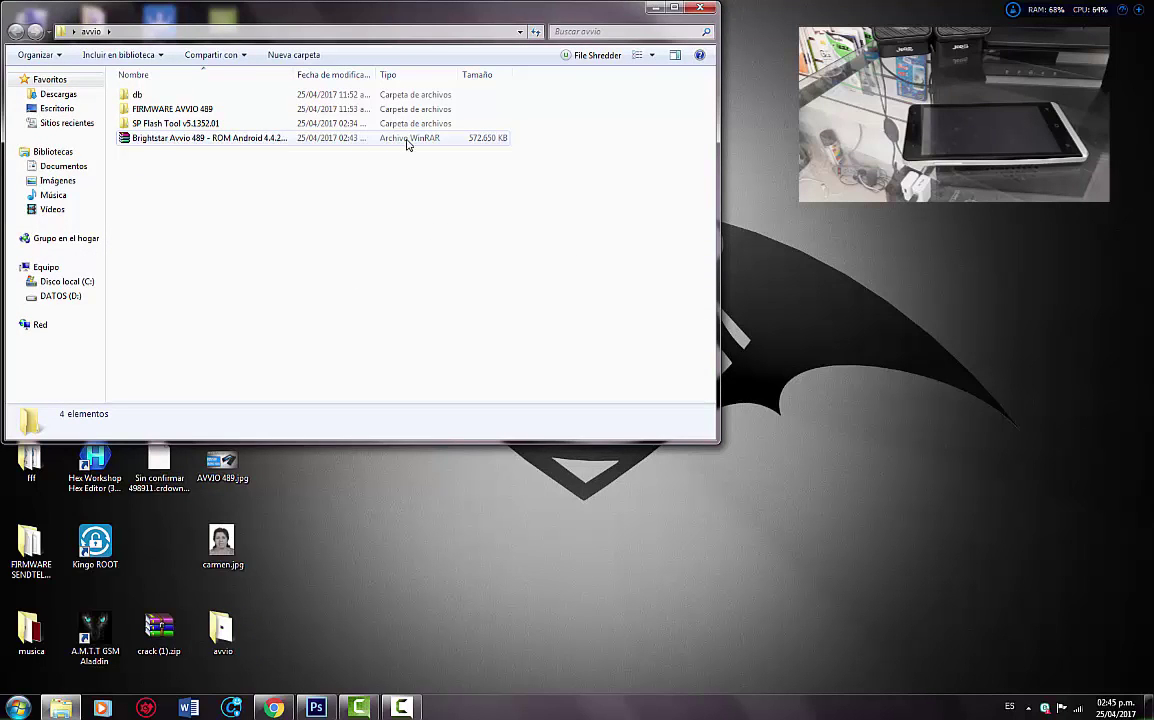
click(203, 140)
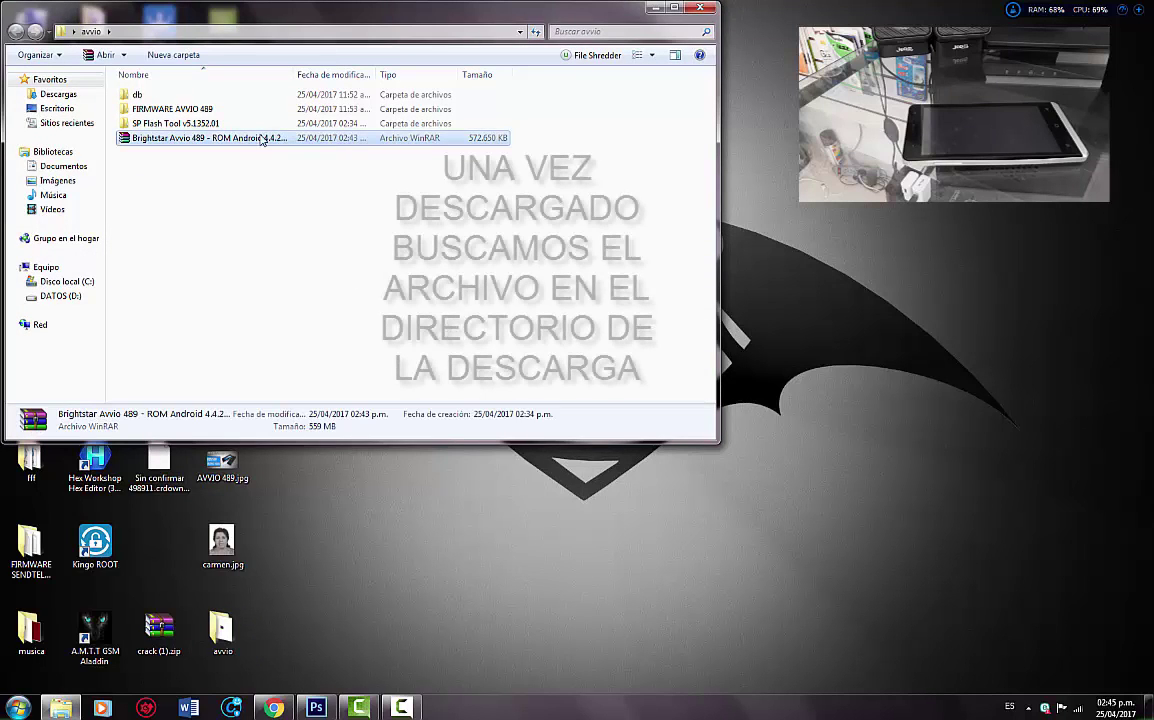
click(193, 206)
click(166, 140)
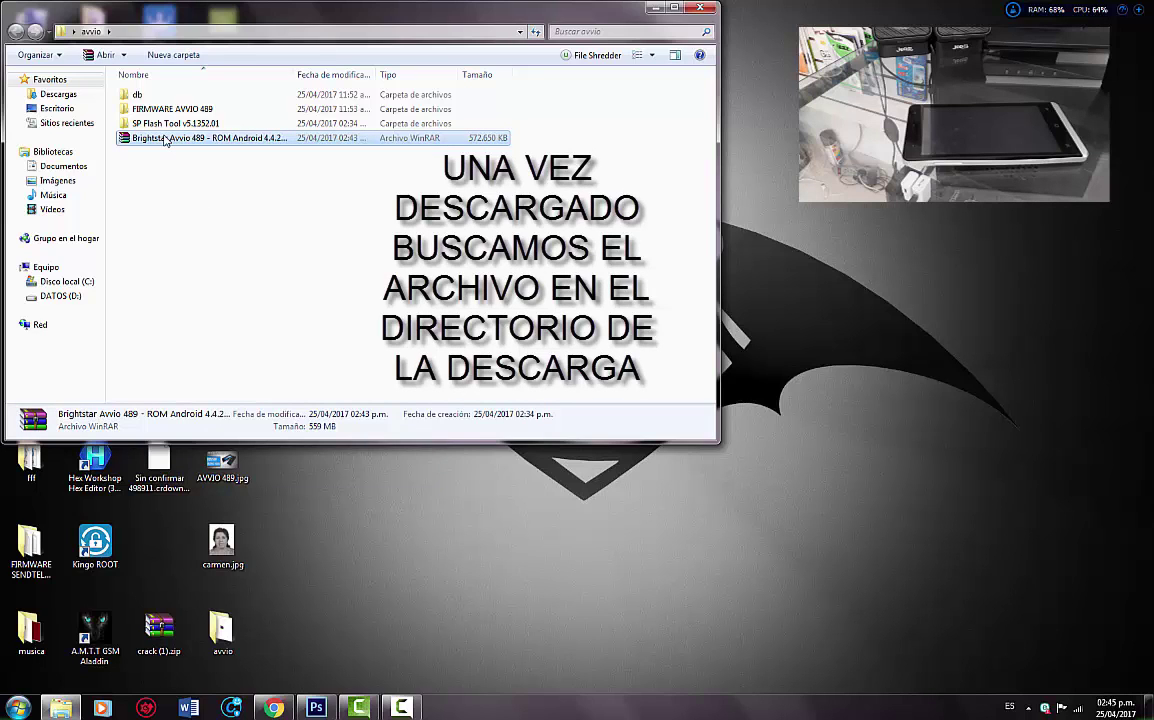
right_click(140, 140)
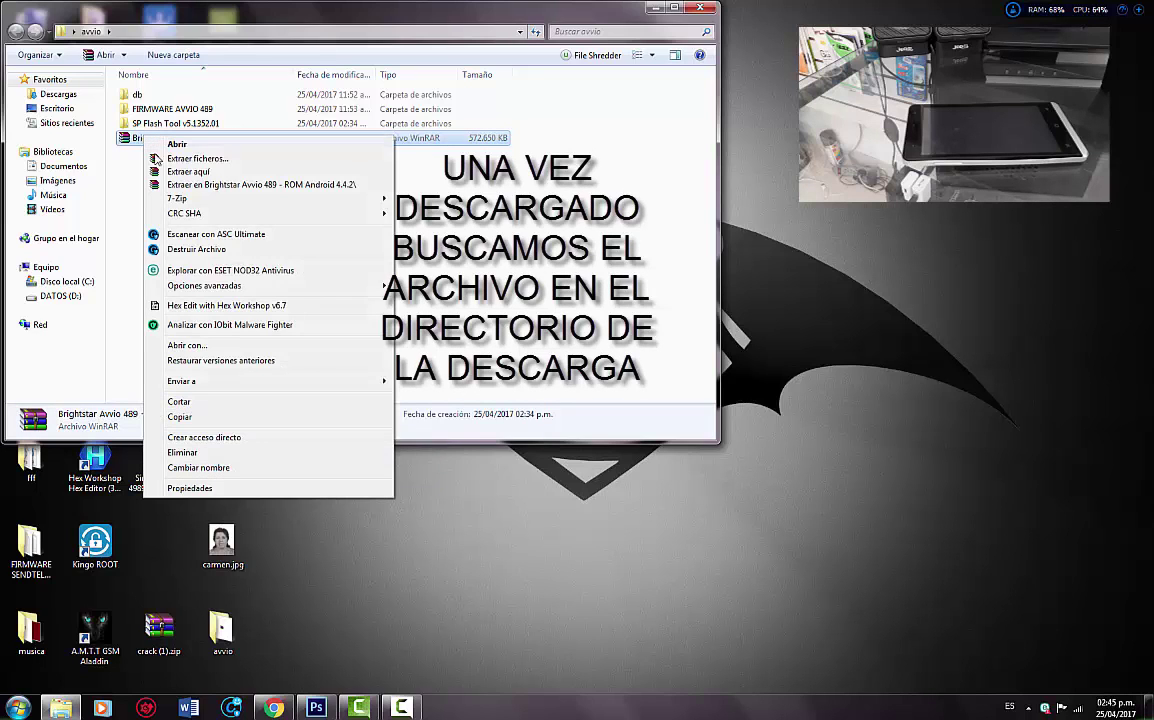
click(160, 173)
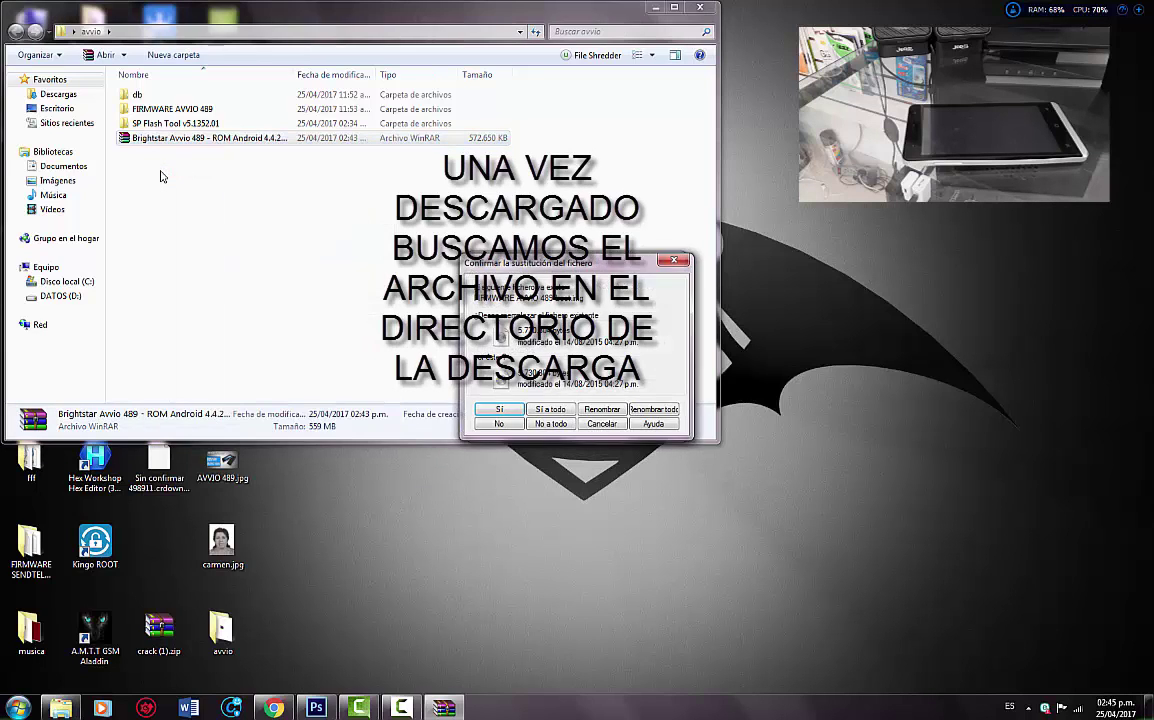
click(672, 263)
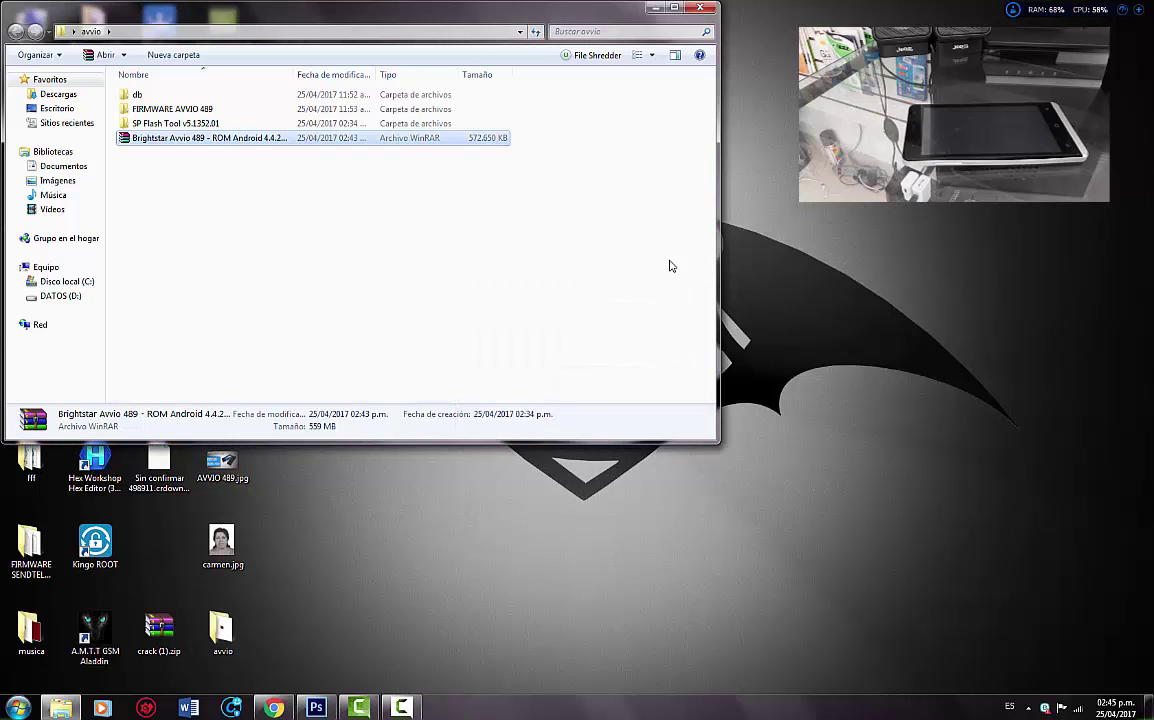
Check the contents of the FIRMWARE AVVIO 489 folder, and open the neighbouring SP Flash Tool v5.1352.01 folder.
double_click(157, 111)
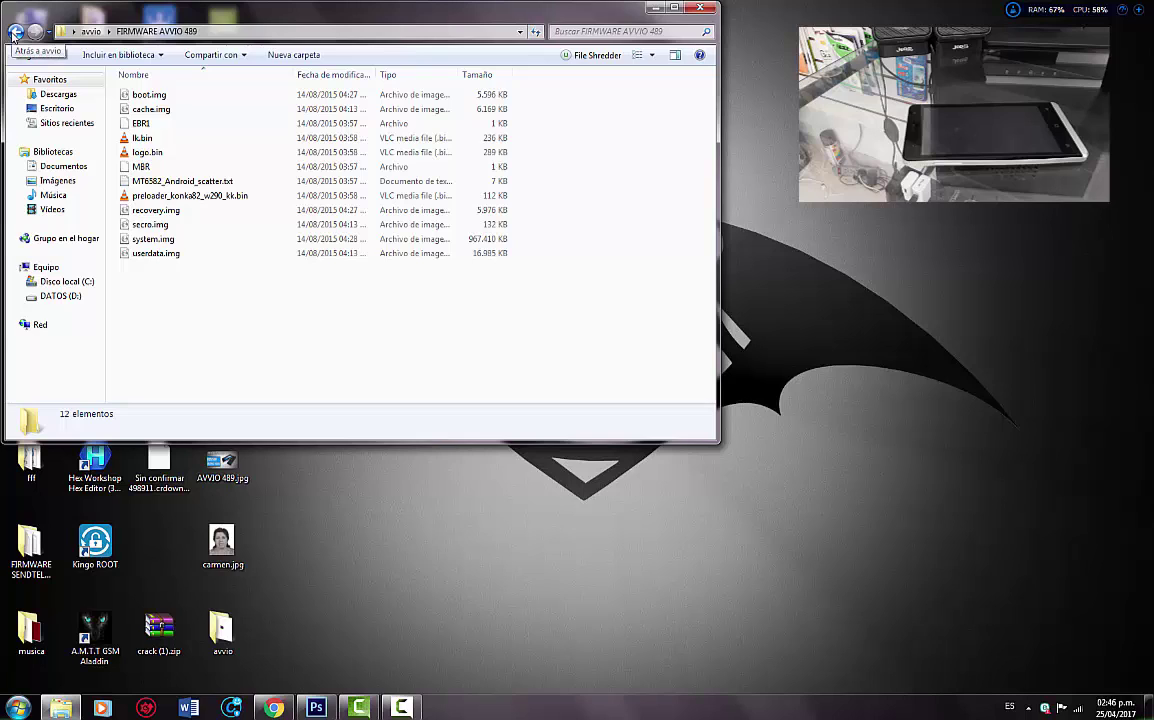
click(14, 33)
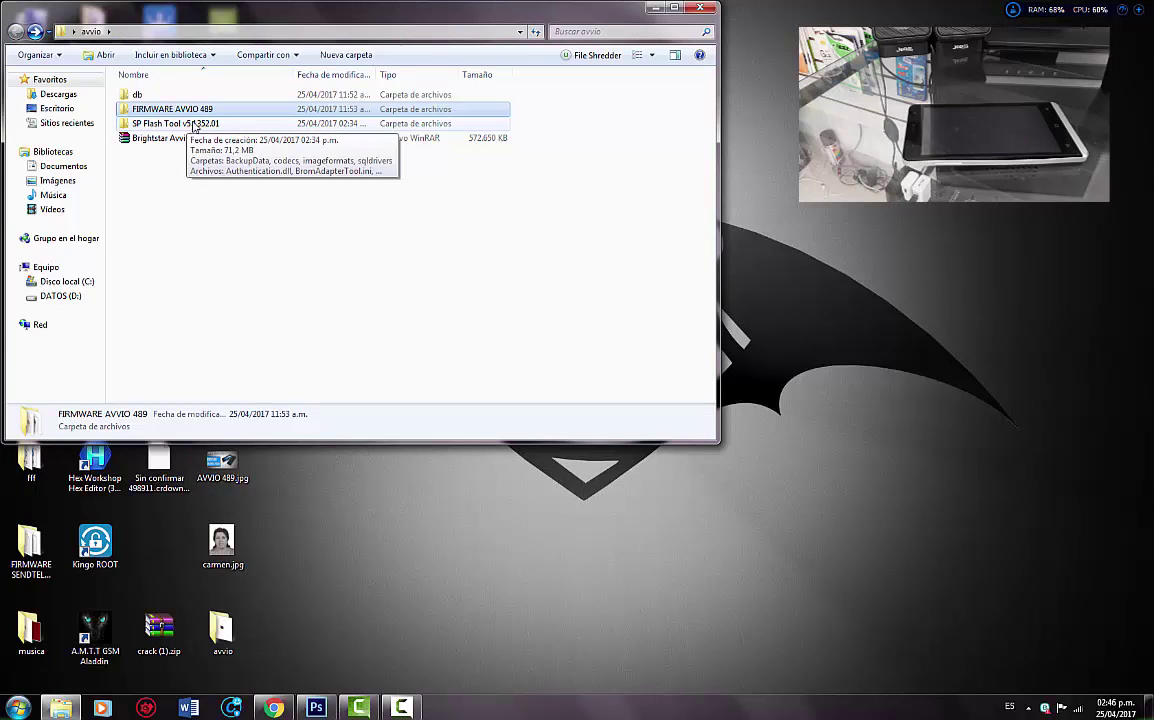
click(192, 124)
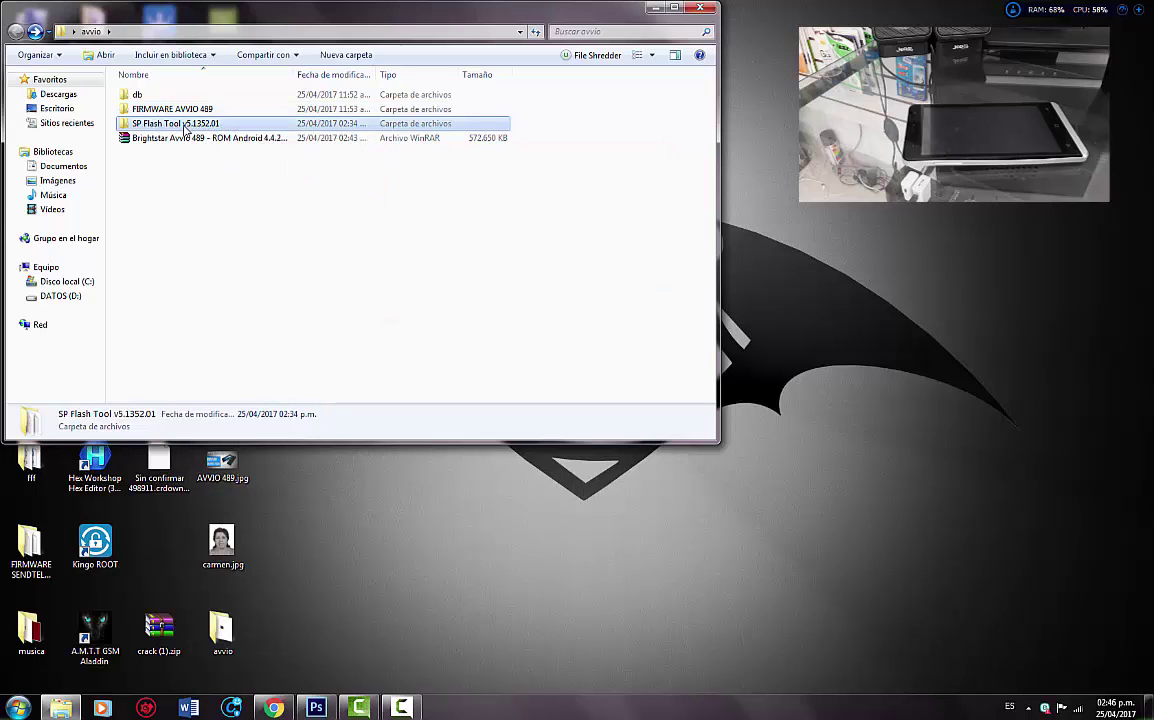
double_click(185, 124)
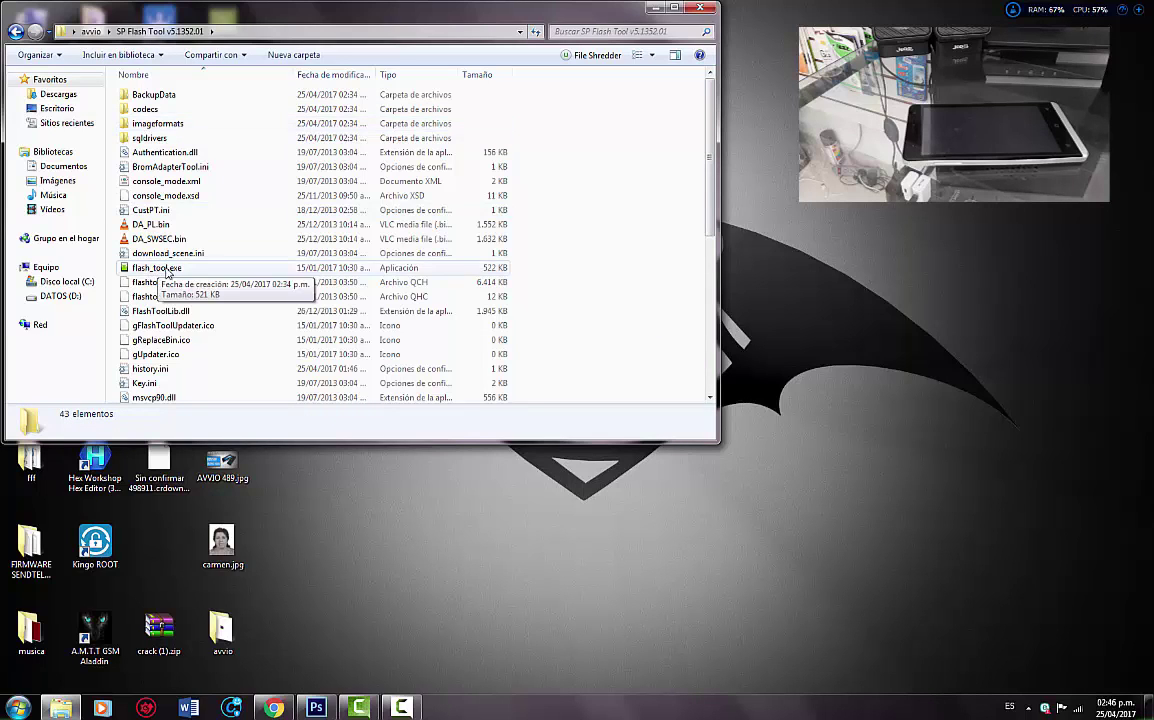
Run flash_tool.exe as administrator, allowing the unverified software and dismissing the missing scatter file warning.
click(231, 269)
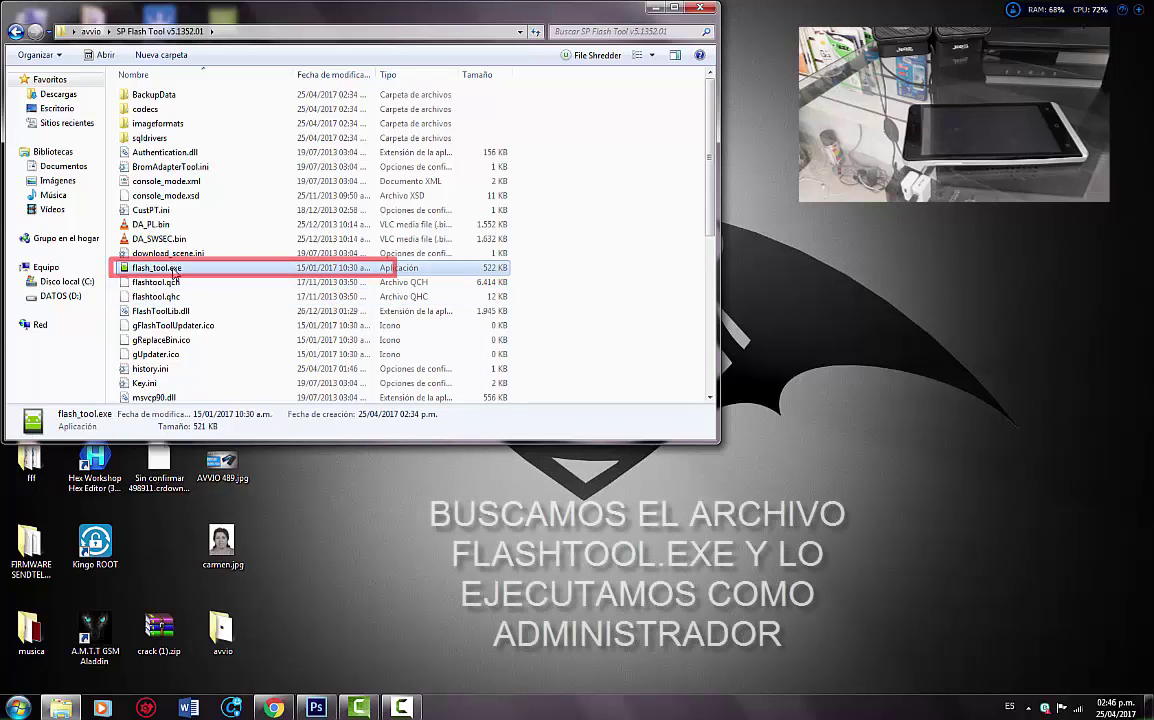
right_click(174, 268)
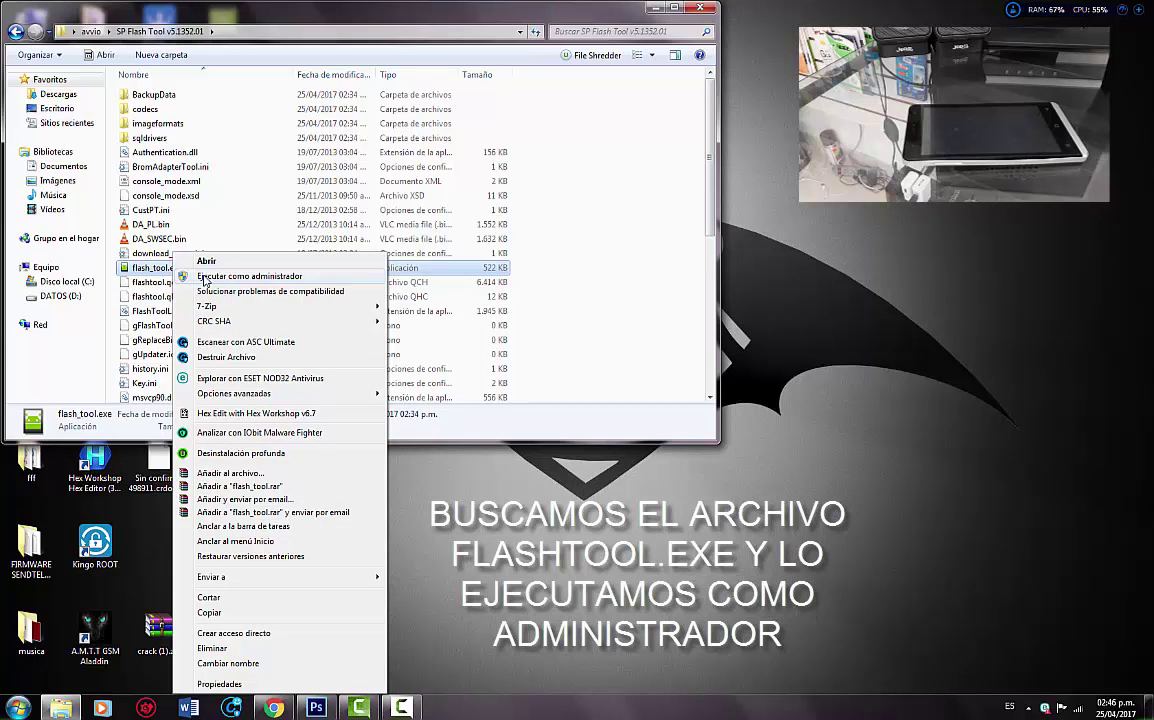
click(204, 278)
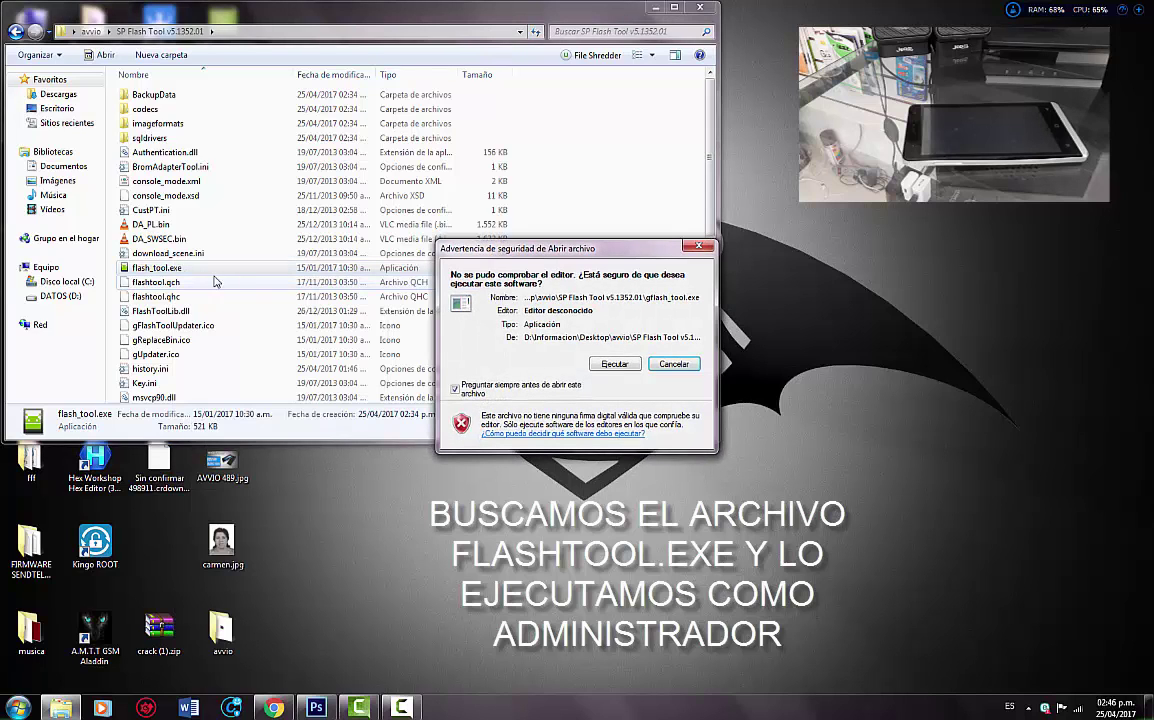
click(614, 364)
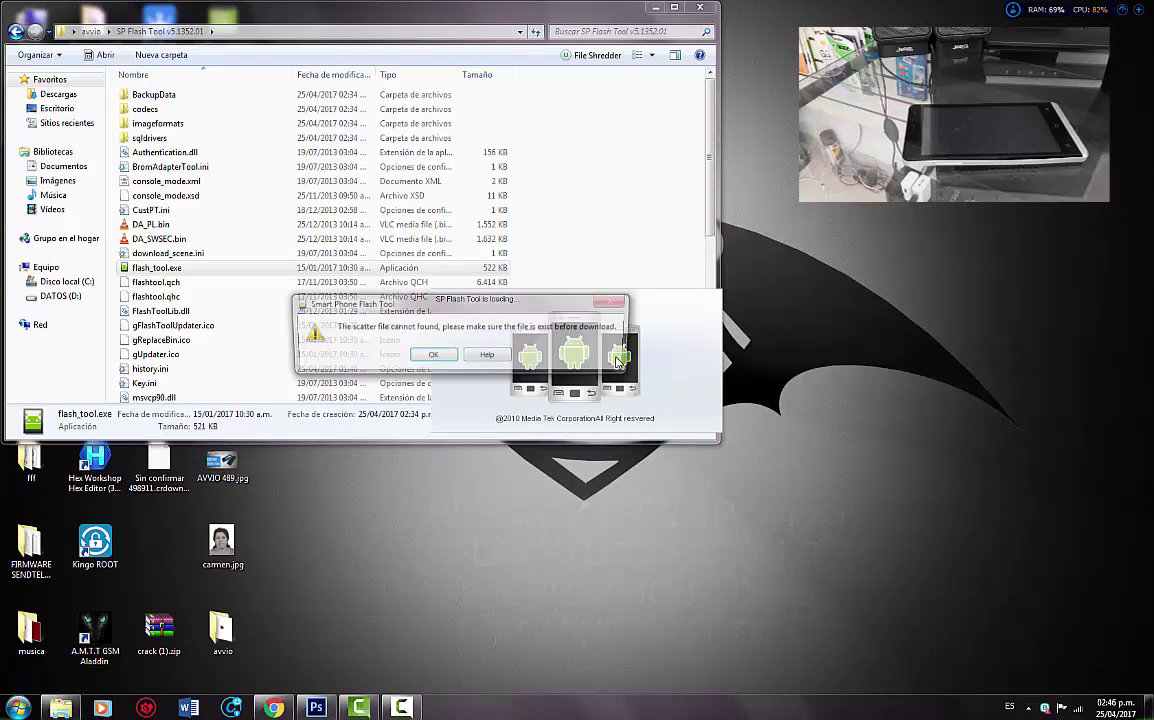
click(478, 357)
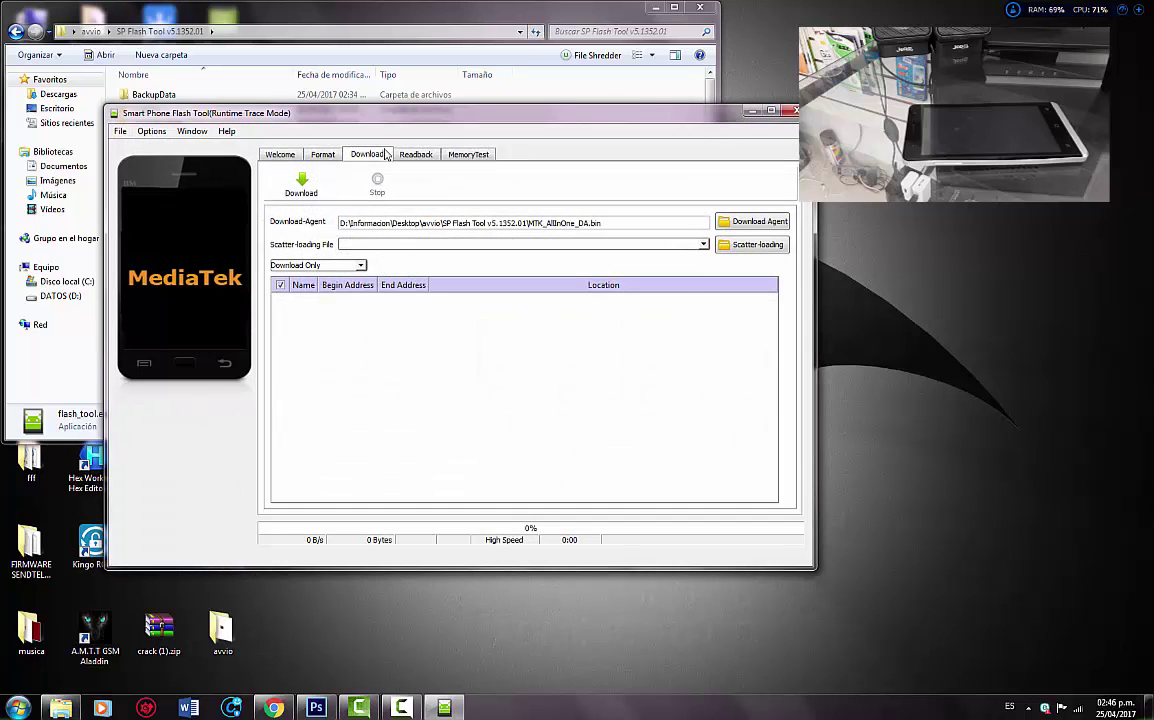
Load MT6582_Android_scatter.txt from the desktop's avvio\FIRMWARE AVVIO 489 folder as the scatter-loading file.
drag(390, 114, 366, 66)
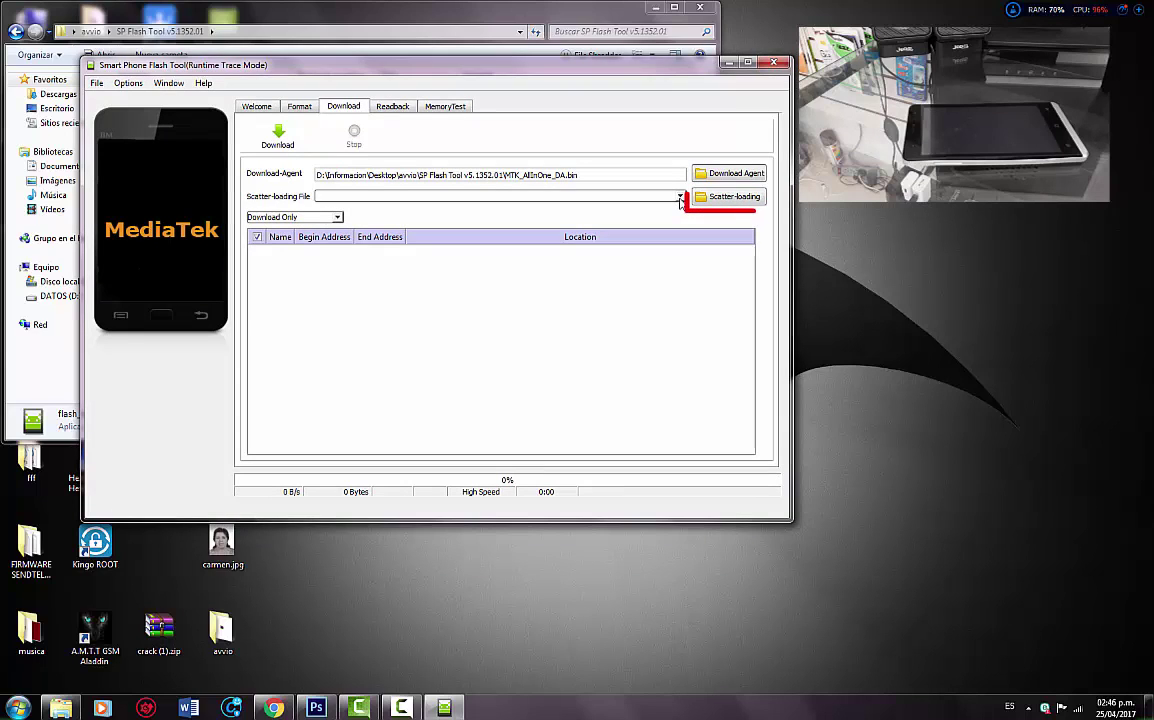
click(724, 199)
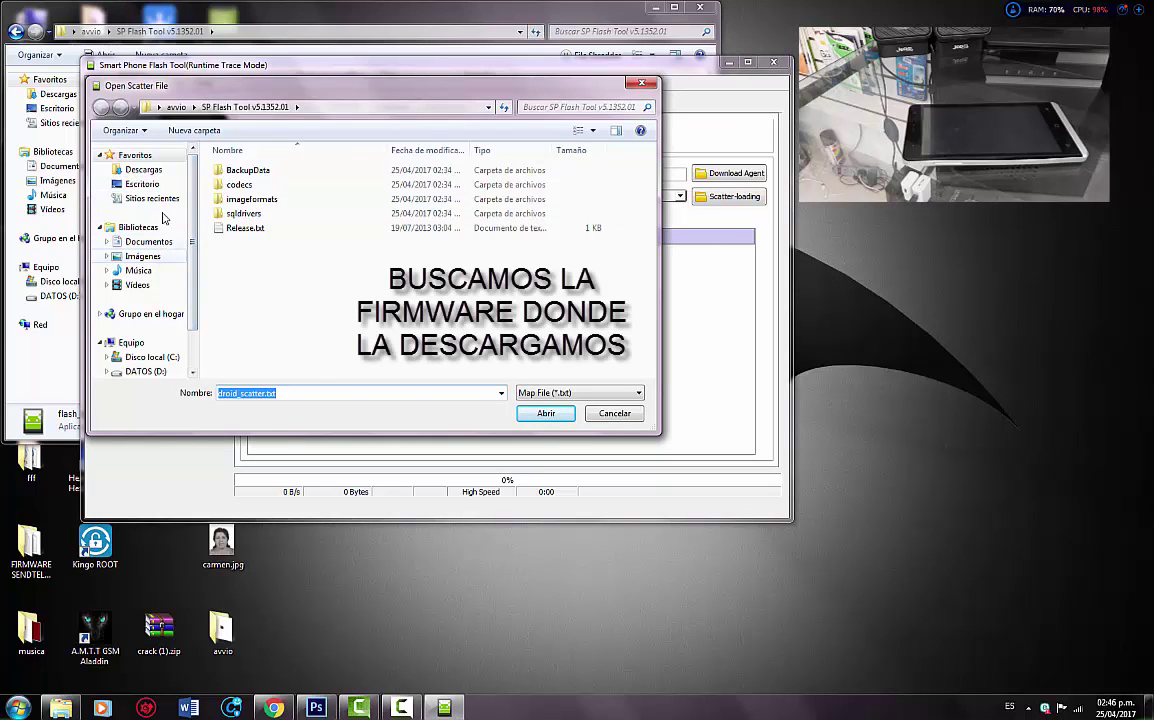
click(143, 184)
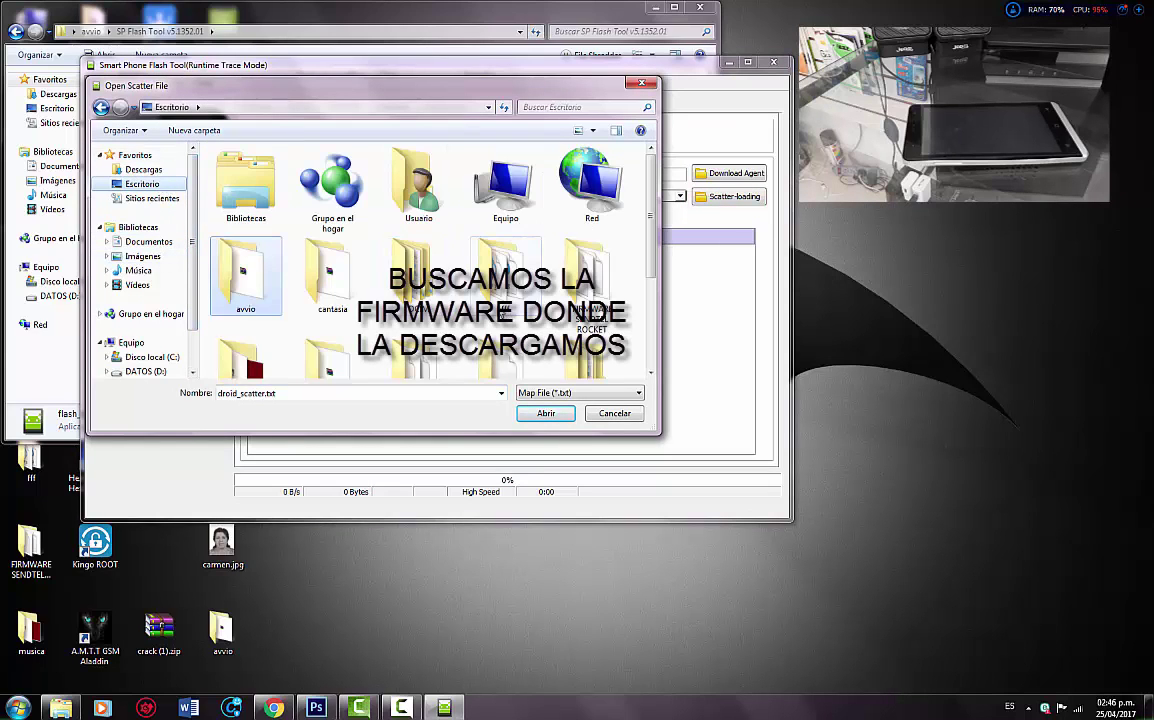
double_click(258, 287)
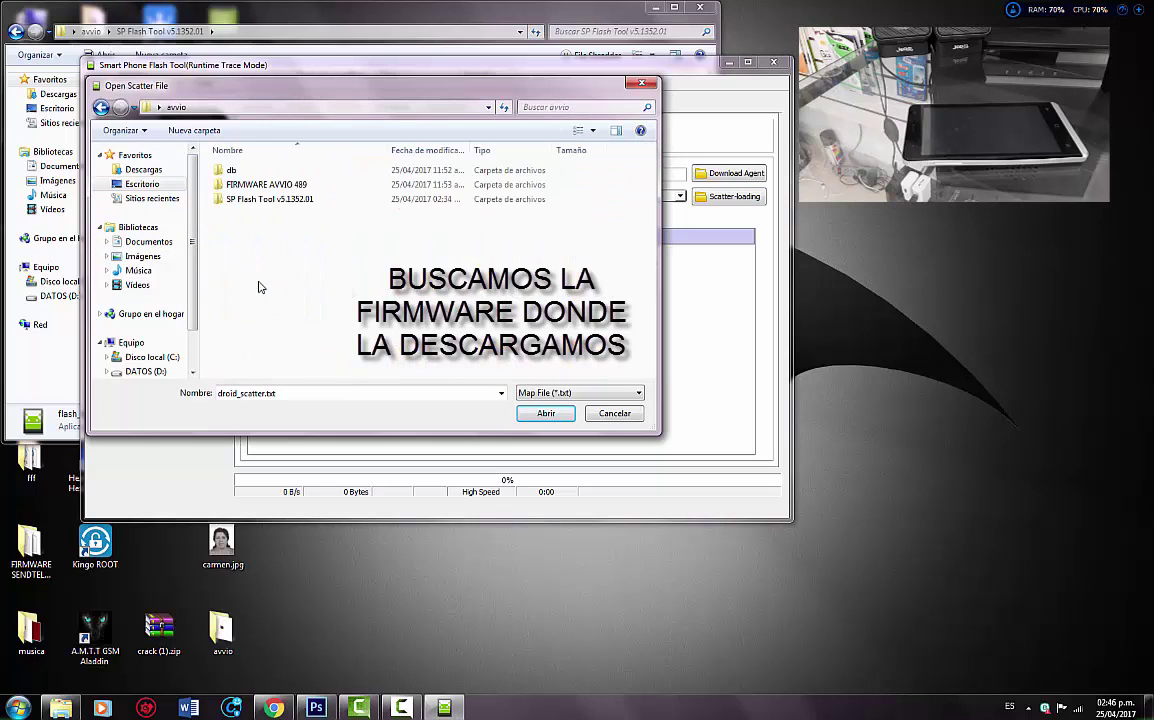
click(283, 188)
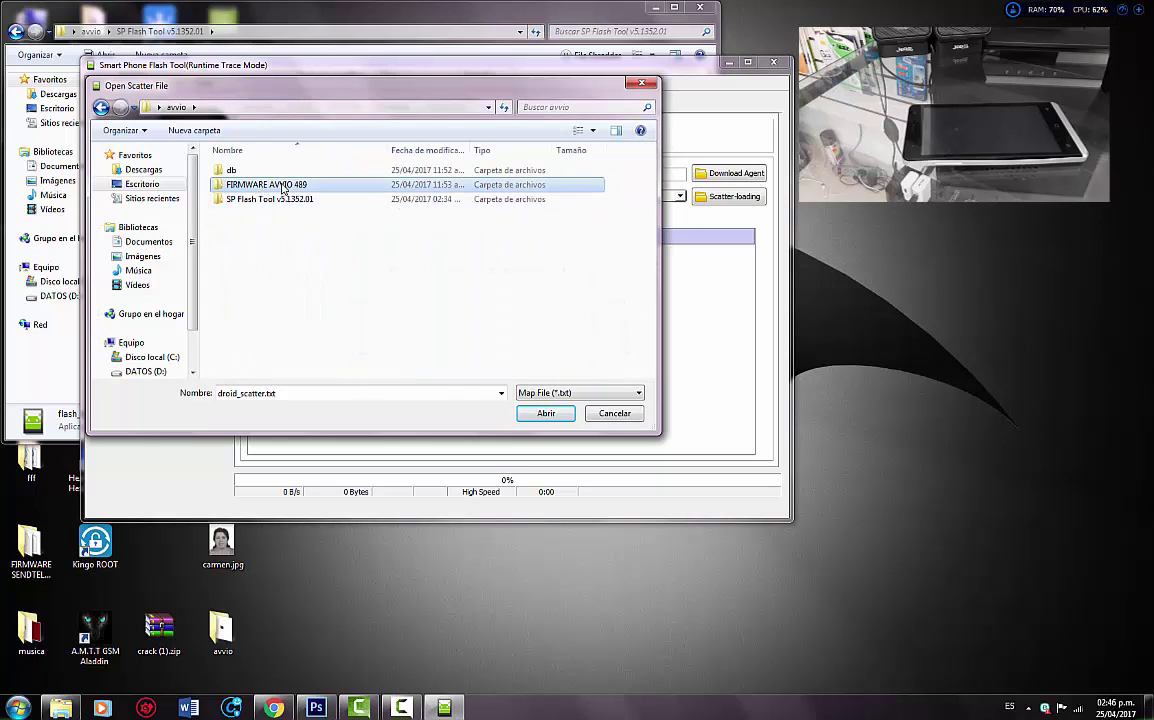
double_click(265, 186)
click(300, 172)
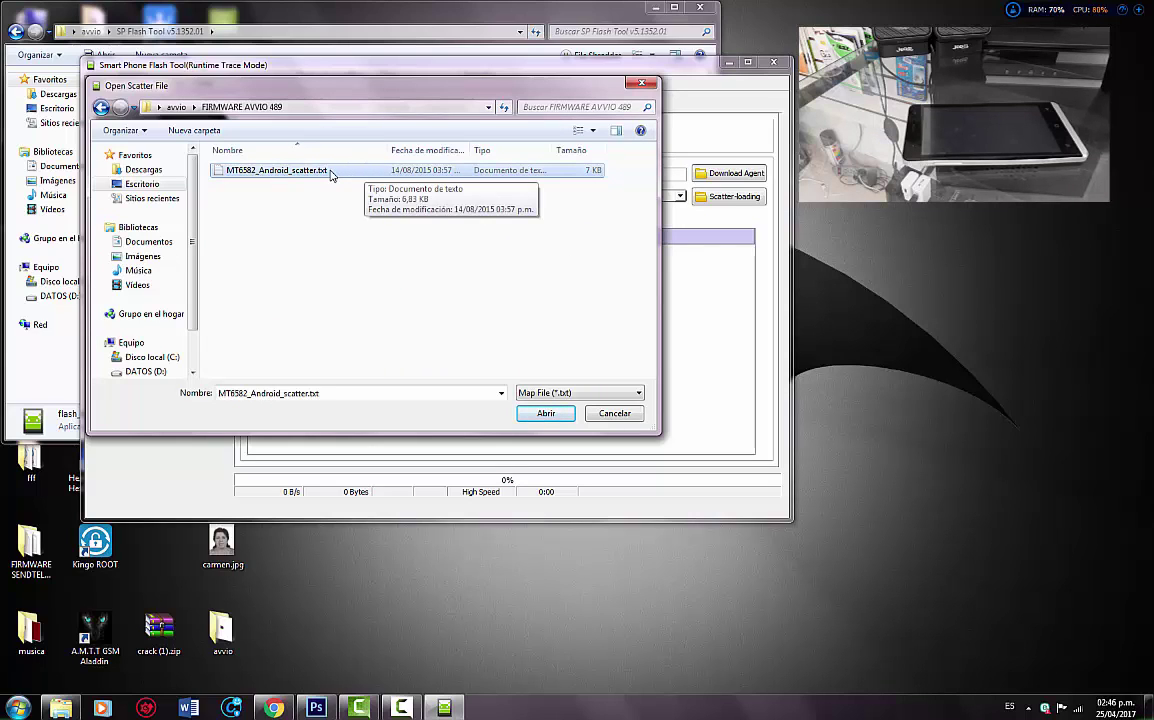
double_click(330, 172)
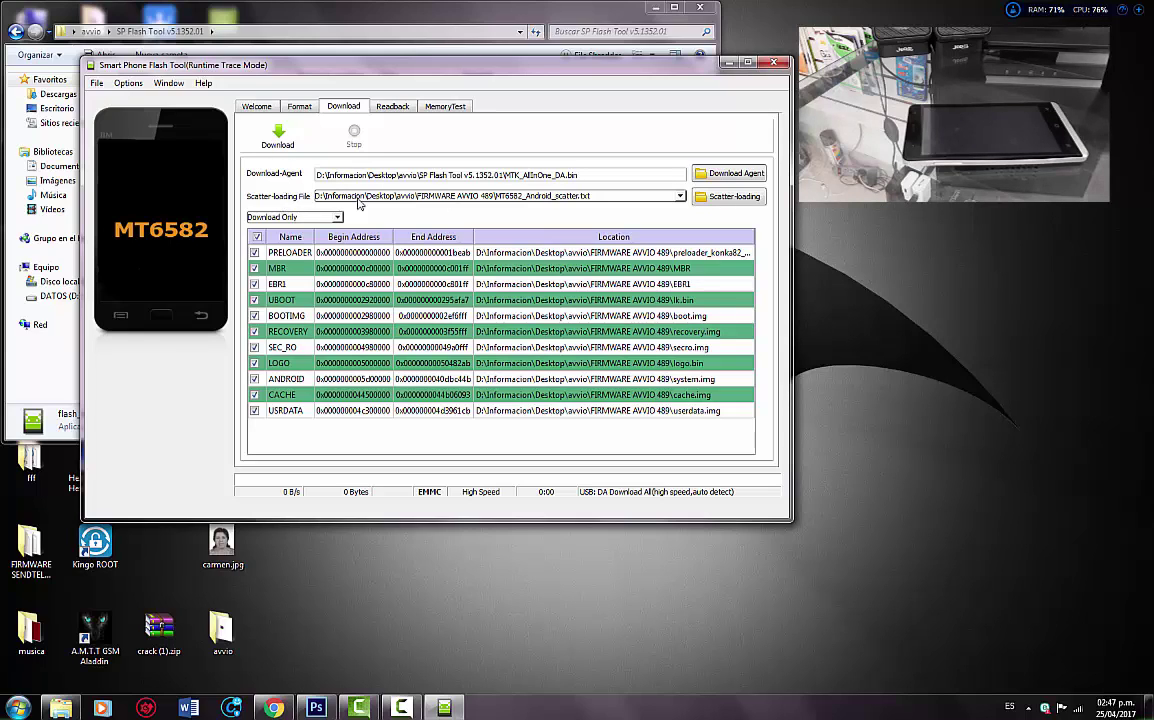
Choose the Download Only mode and start flashing the firmware to the phone, dismissing the Windows color scheme prompt.
click(292, 217)
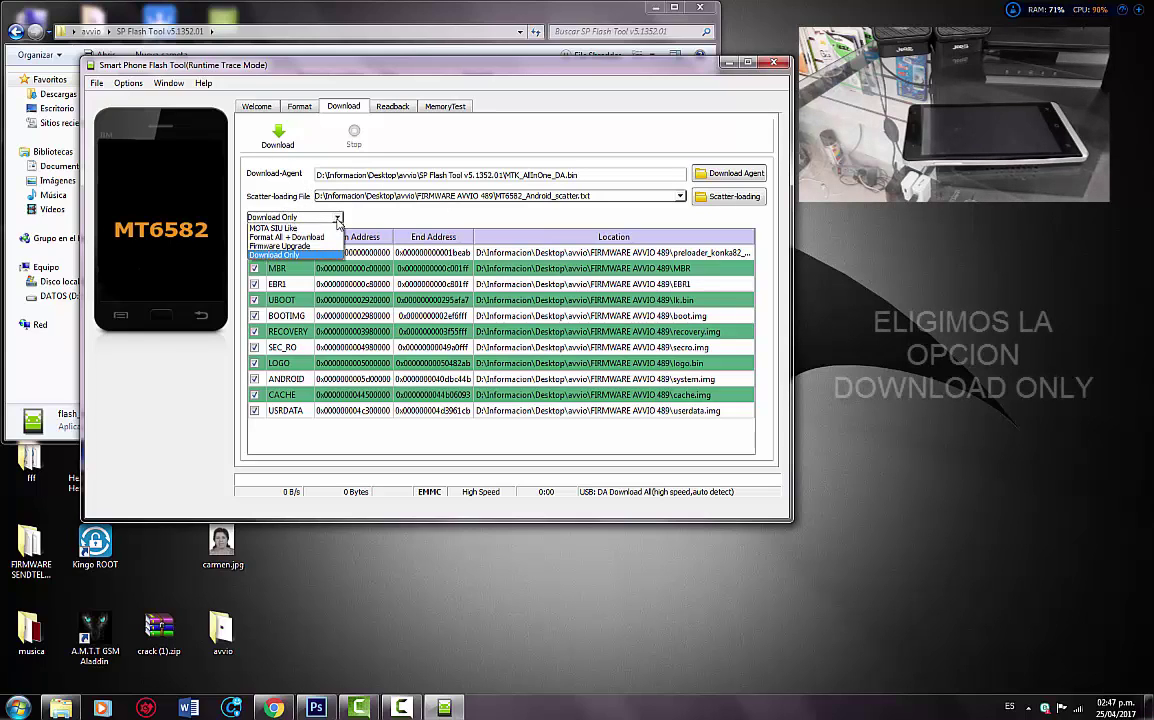
click(288, 256)
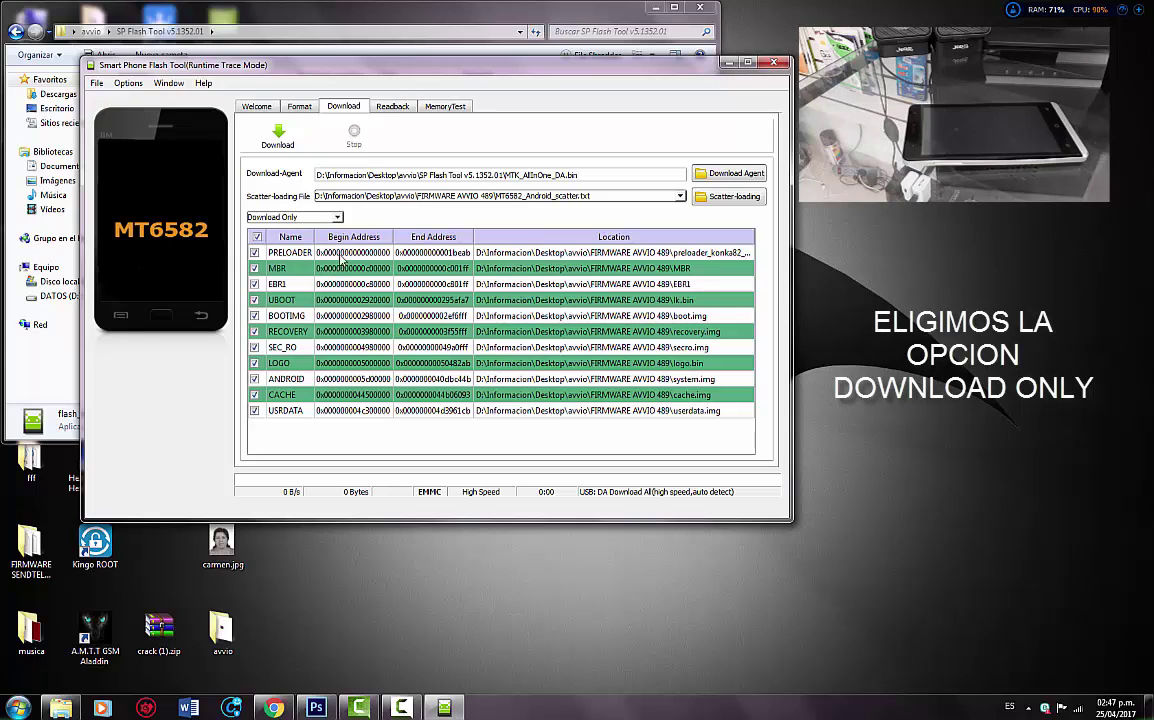
mouse_move(262, 114)
mouse_down()
mouse_move(316, 125)
mouse_move(296, 146)
mouse_up()
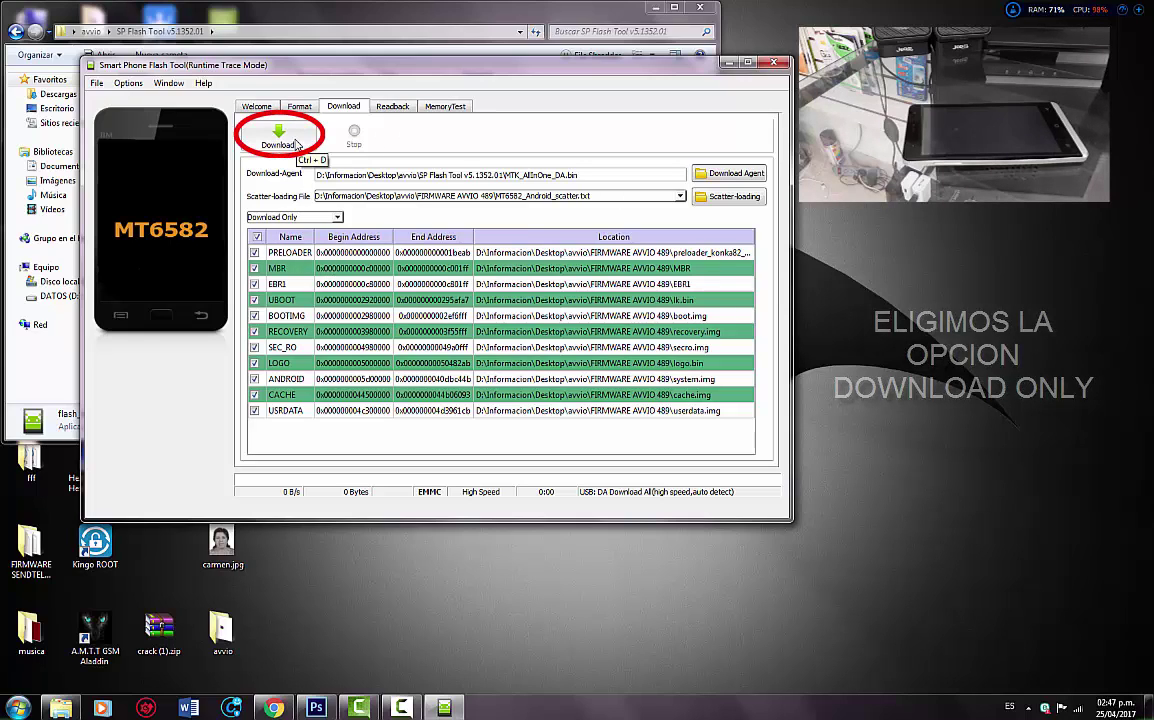
click(296, 146)
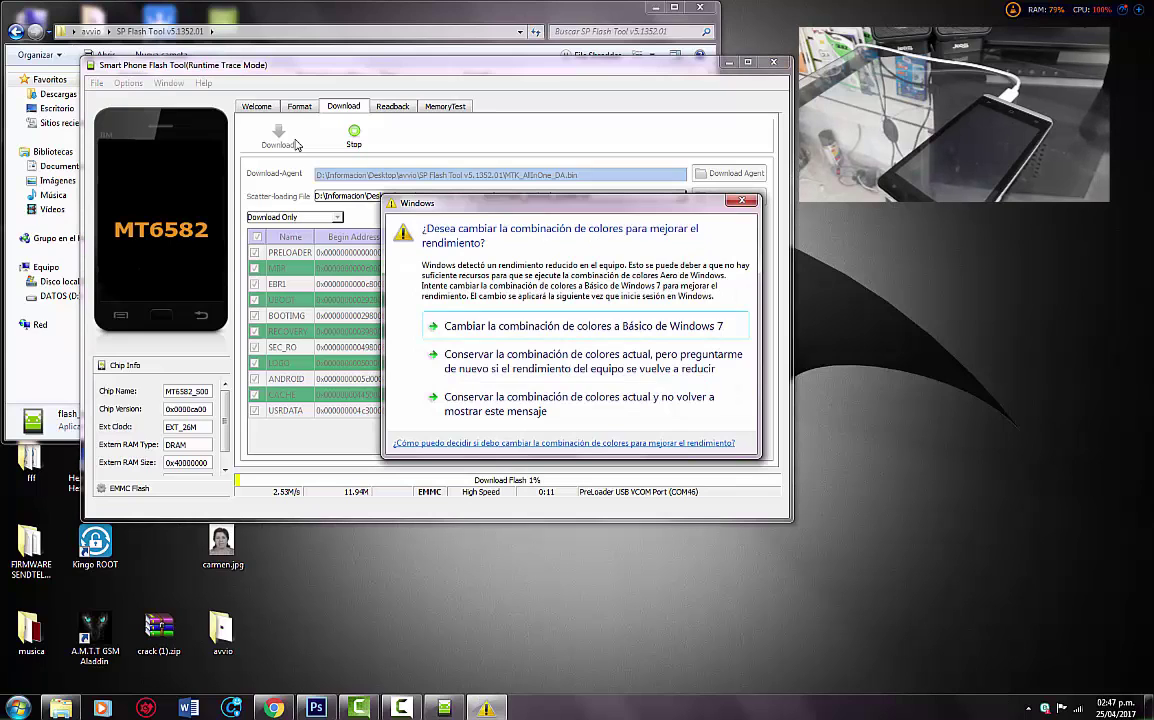
click(741, 201)
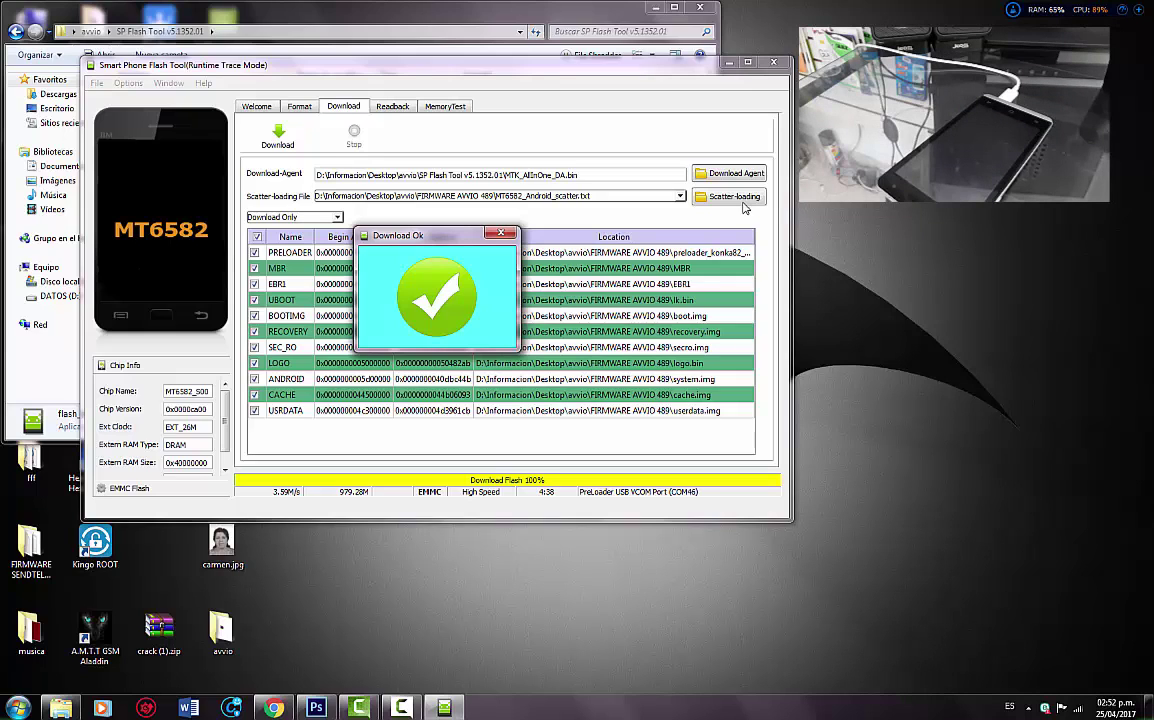
Close the download notice, the flash tool and the folder window, and dismiss the Windows color scheme prompt.
click(501, 233)
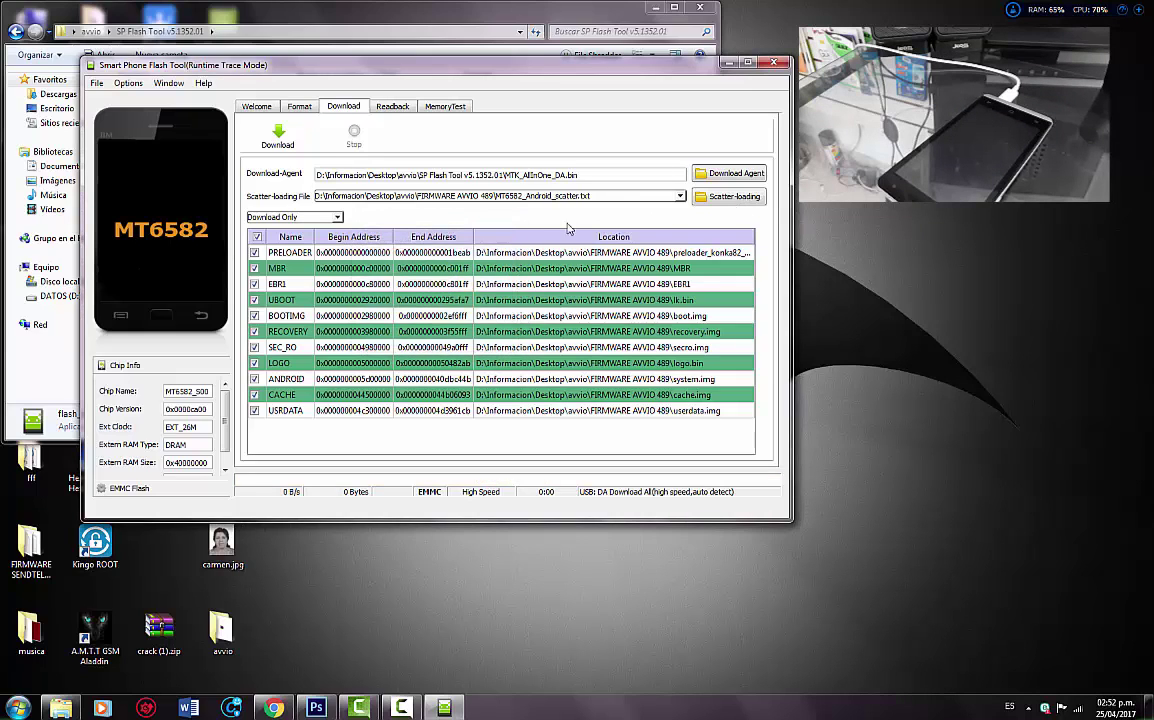
click(773, 62)
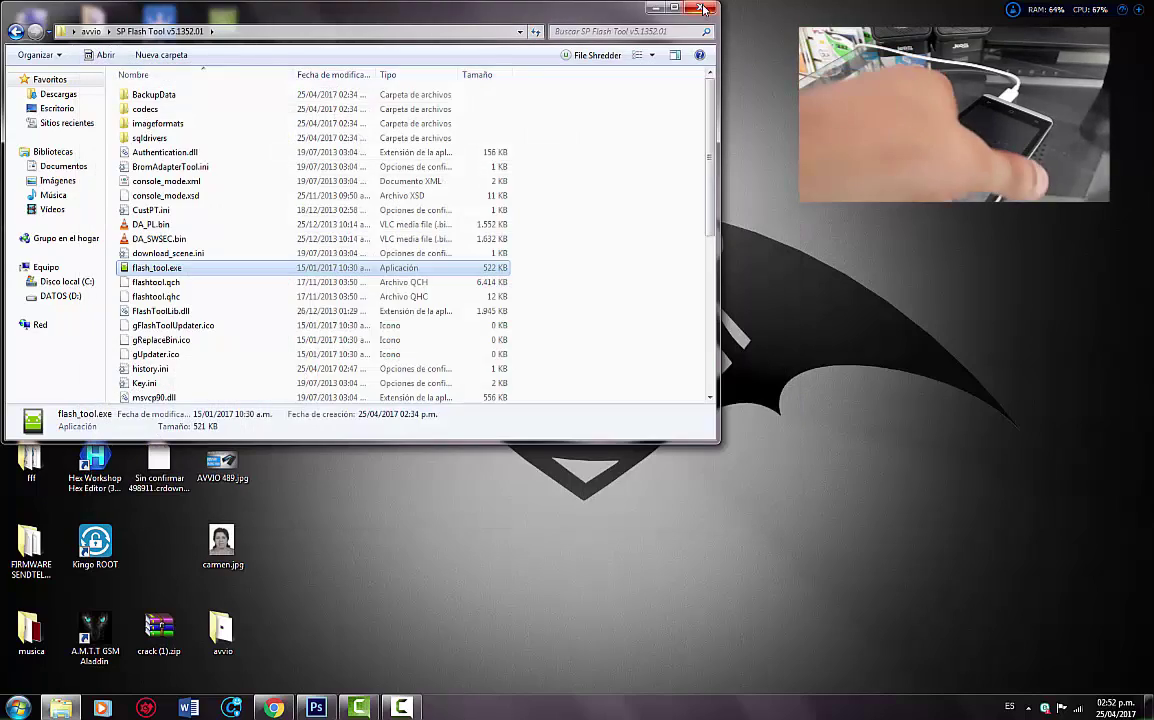
click(703, 9)
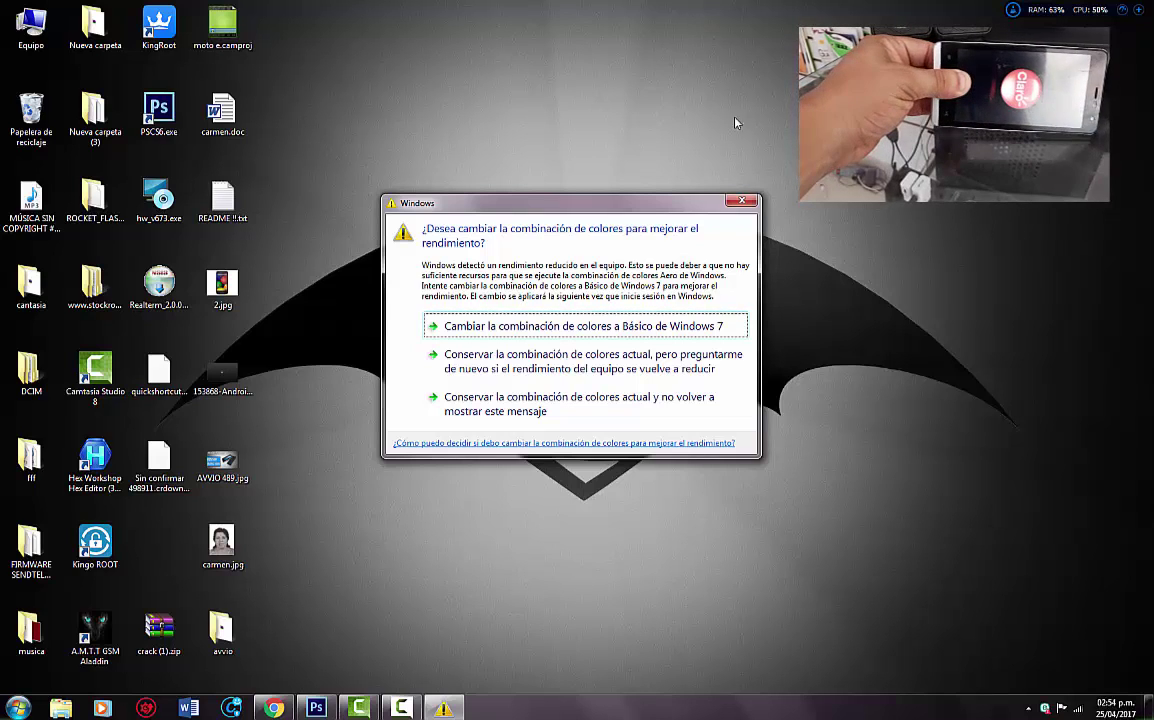
click(560, 326)
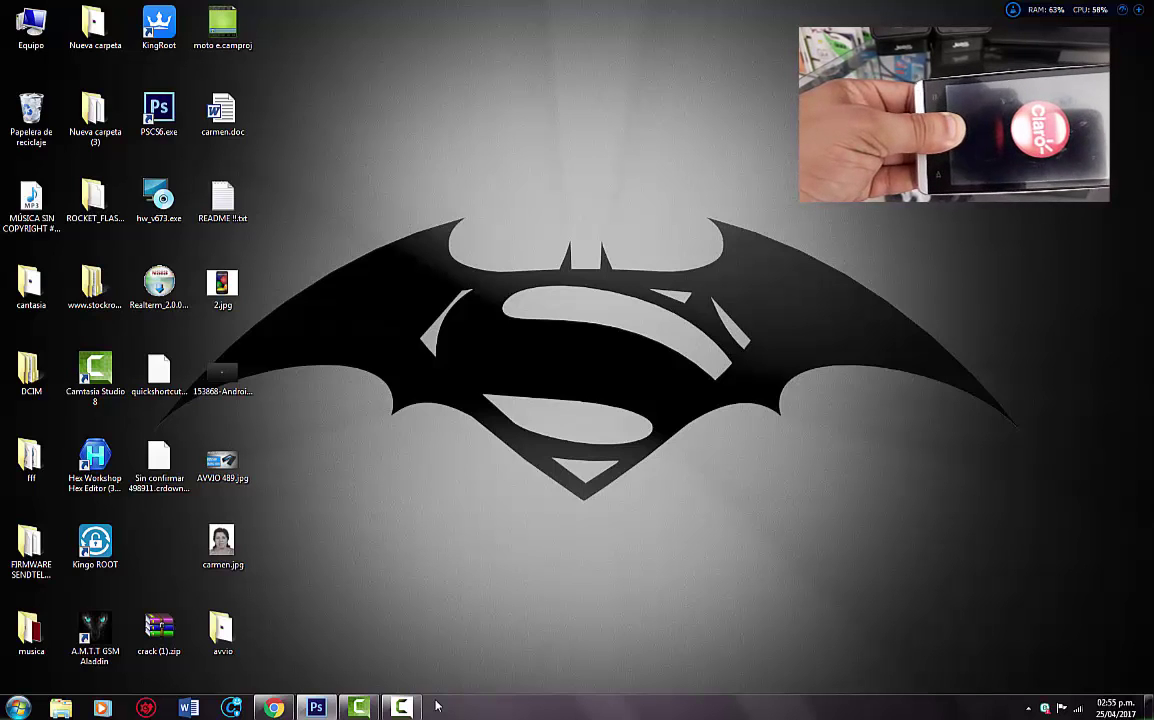
click(735, 206)
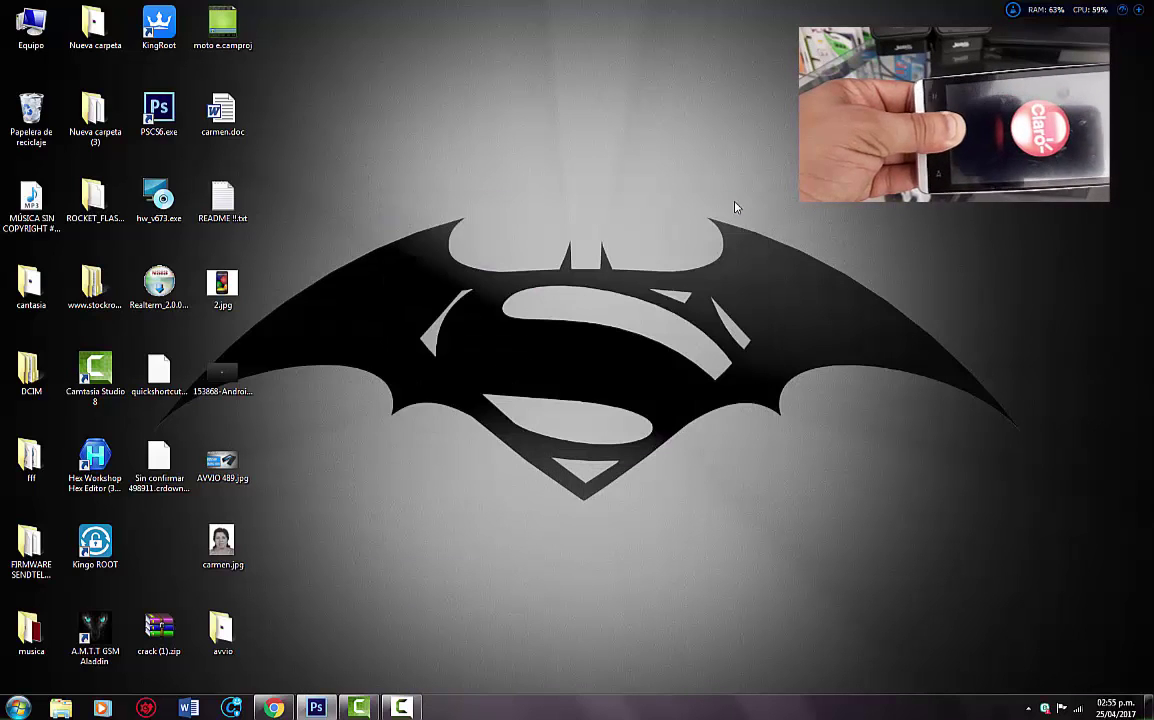